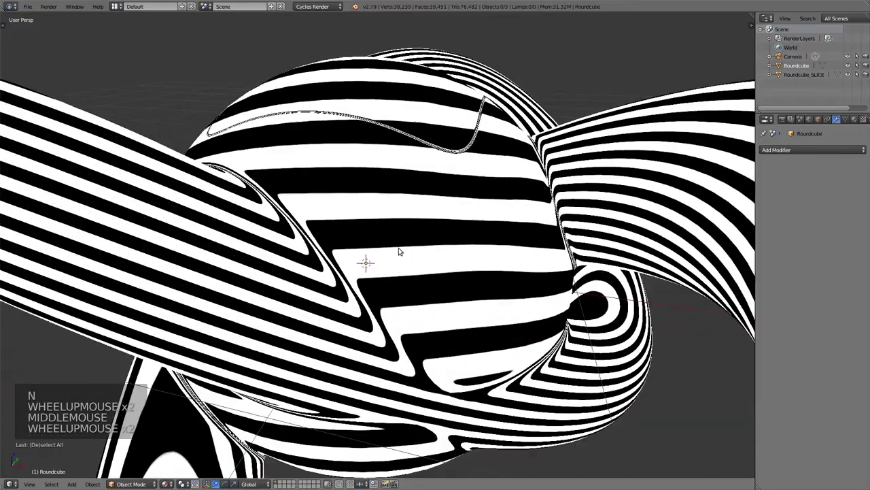
# Examine the zebra-striped sphere and its blended rings from several angles, close up and from a distance.
pyautogui.moveTo(505, 112); pyautogui.dragTo(514, 147, button='middle')
pyautogui.scroll(-3, 459, 167)
pyautogui.scroll(-2, 459, 168)
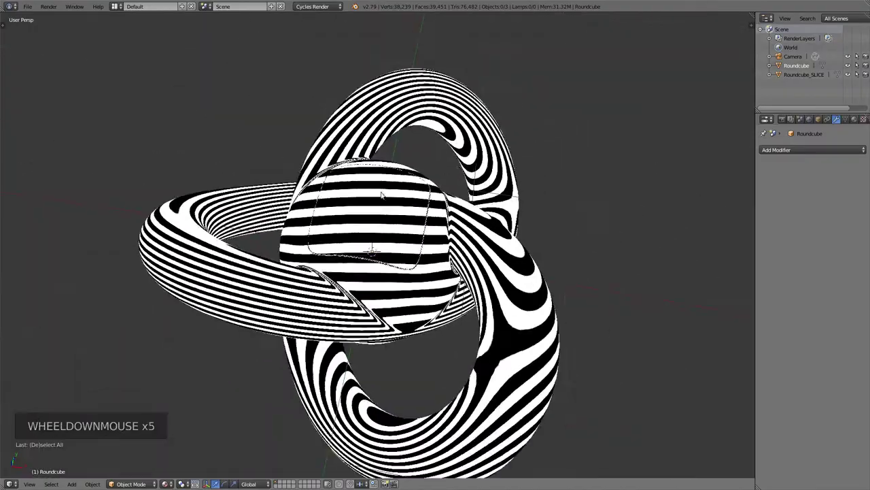
pyautogui.moveTo(381, 196); pyautogui.dragTo(396, 236, button='middle')
pyautogui.scroll(4, 396, 235)
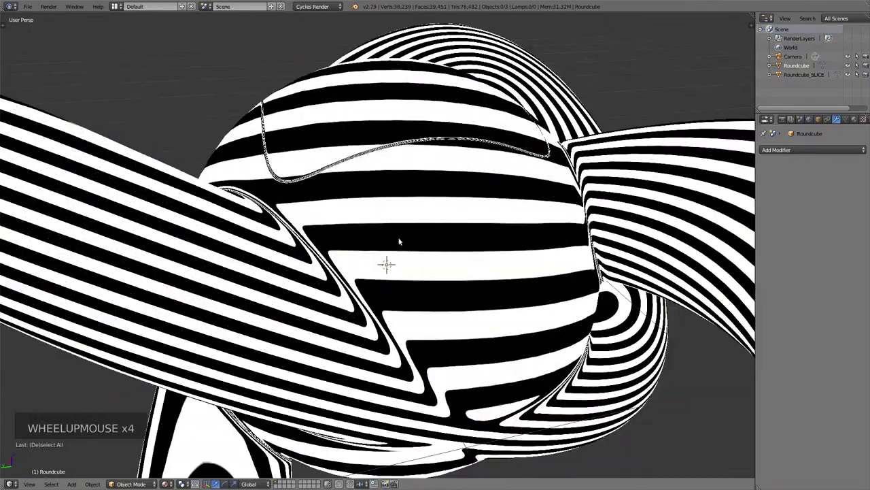
pyautogui.moveTo(437, 274); pyautogui.dragTo(376, 259, button='middle')
pyautogui.scroll(-4, 410, 277)
pyautogui.scroll(-4, 376, 257)
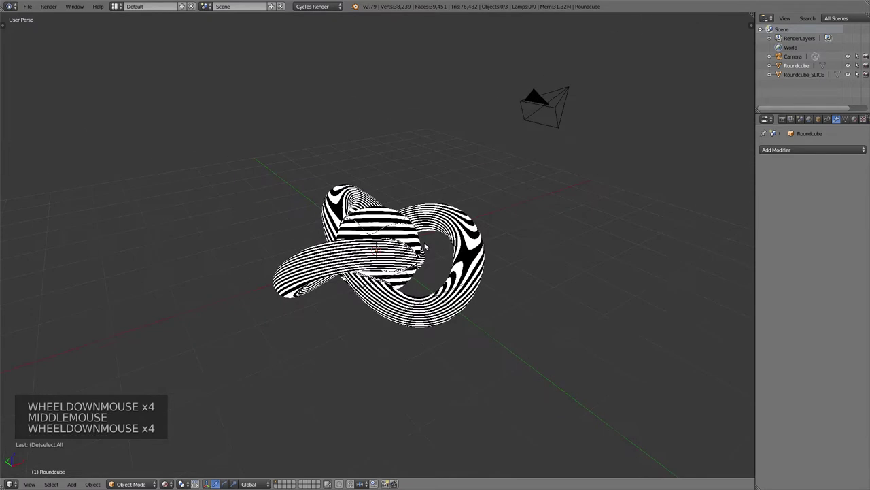
# Delete all objects in the scene.
pyautogui.press('a')
pyautogui.press('x')
pyautogui.click(449, 253)
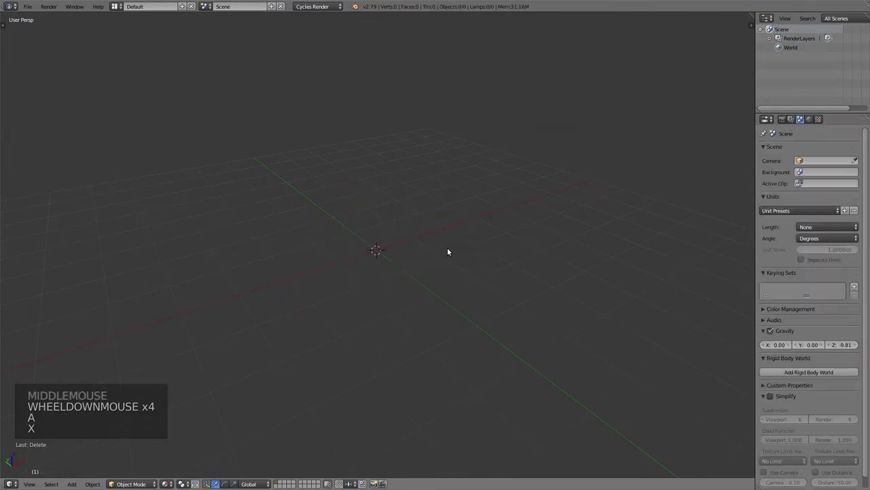
# Add a Round Cube mesh and give it a Subdivision Surface modifier with view level 3.
pyautogui.hotkey('shift', 'a')
pyautogui.moveTo(392, 211)
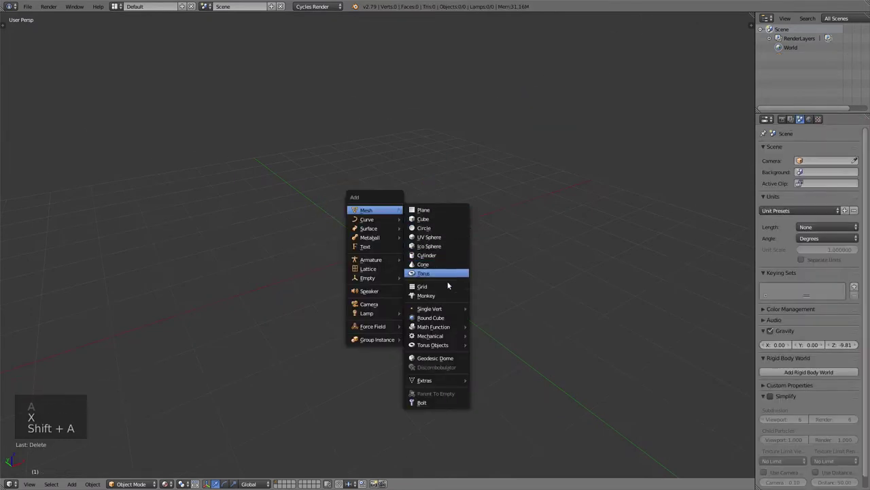
pyautogui.moveTo(445, 310)
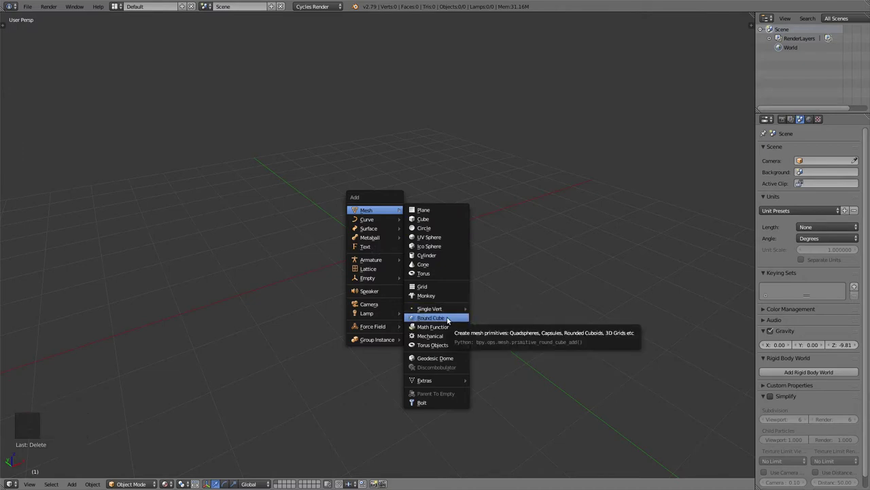
pyautogui.click(431, 317)
pyautogui.scroll(5, 499, 303)
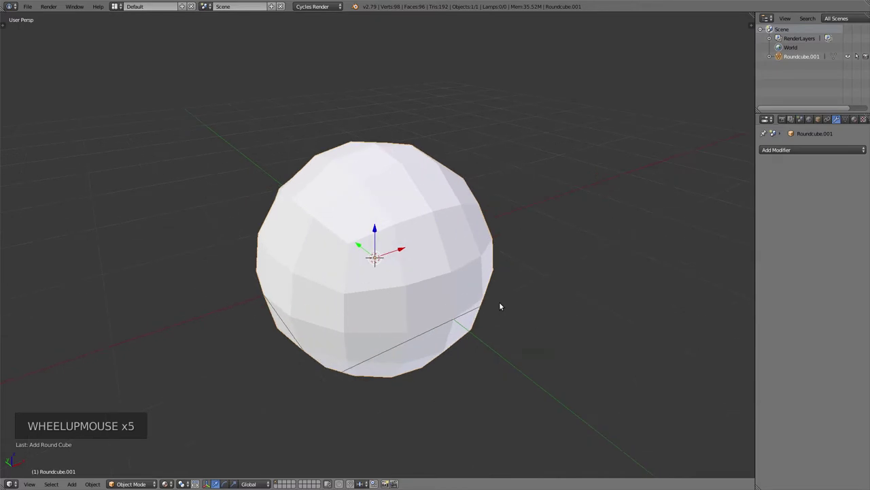
pyautogui.hotkey('ctrl', '3')
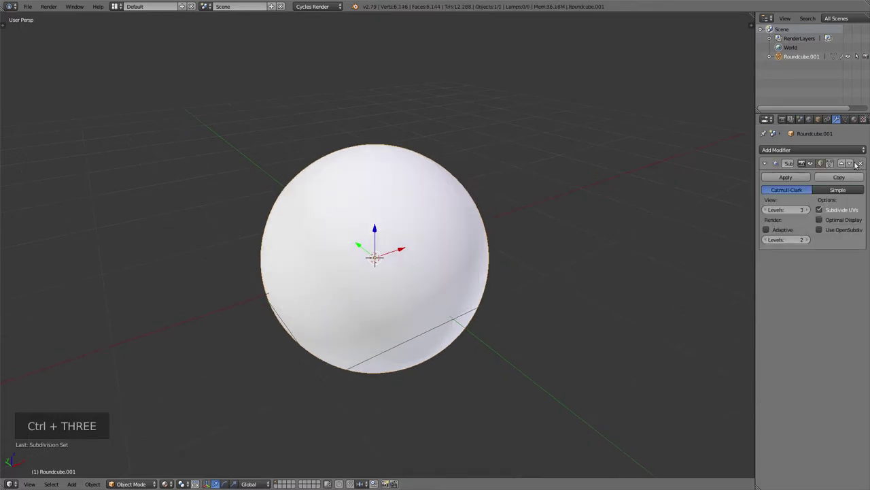
pyautogui.scroll(2, 453, 270)
pyautogui.scroll(-1, 453, 270)
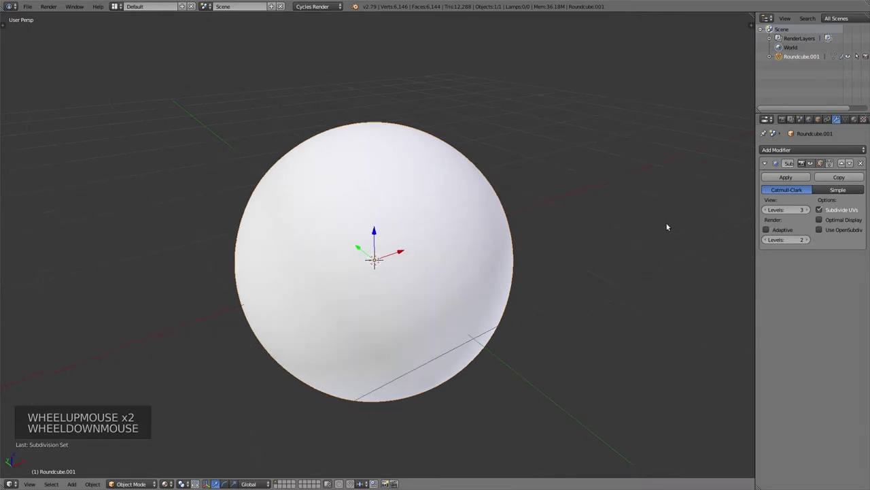
# Add a Cast modifier of type Sphere to the round cube and raise its factor to 10.
pyautogui.click(858, 151)
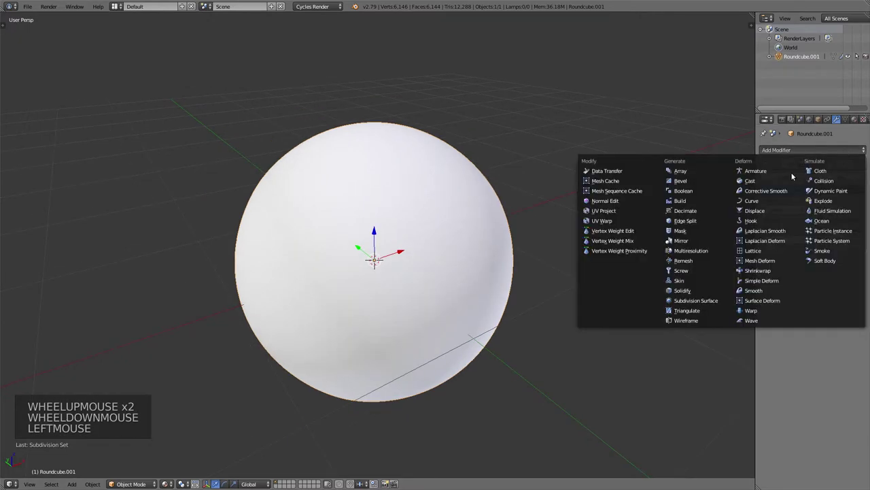
pyautogui.click(752, 181)
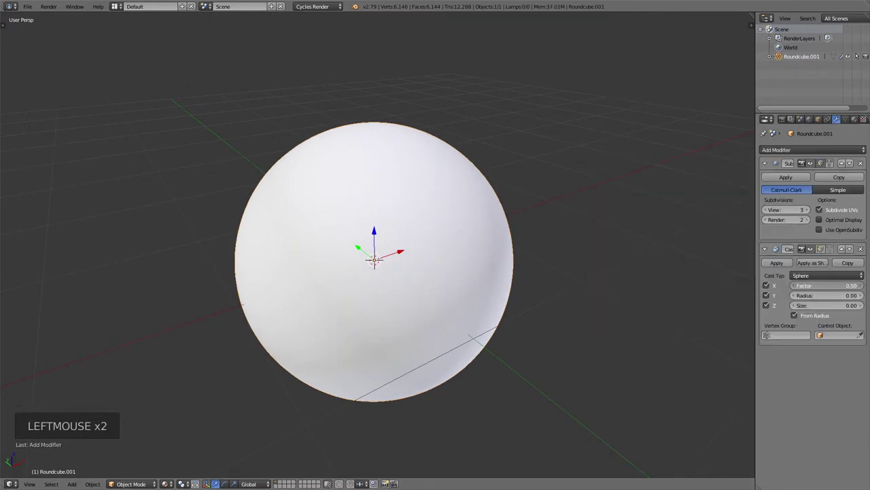
pyautogui.moveTo(826, 285); pyautogui.dragTo(843, 284)
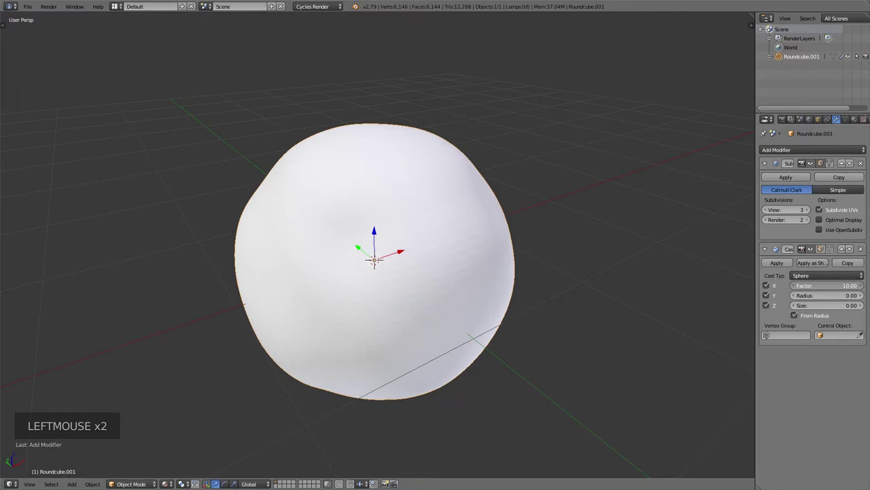
# Assign the existing zebra material Material.000 to the round cube.
pyautogui.click(854, 119)
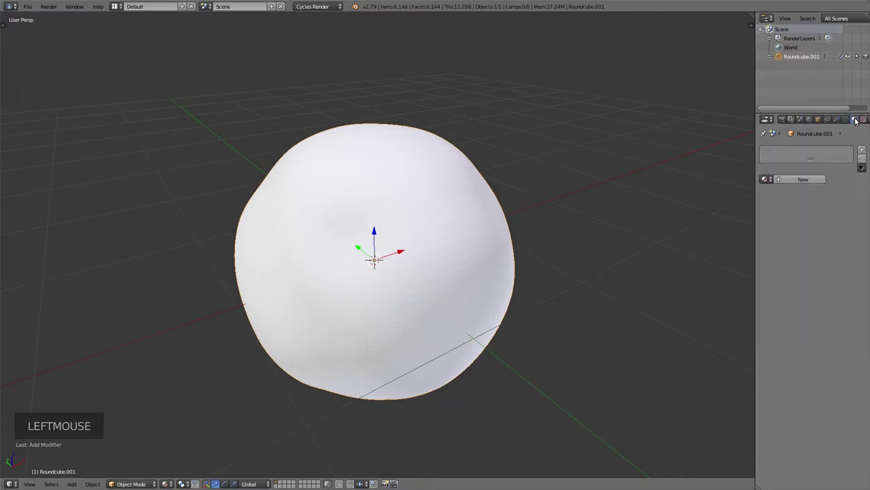
pyautogui.click(766, 178)
pyautogui.click(739, 194)
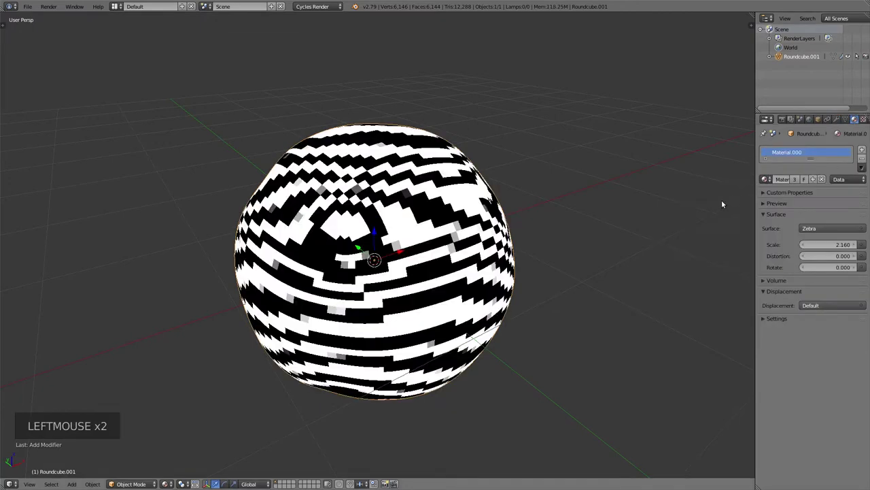
# Shade the round cube smooth.
pyautogui.press('t')
pyautogui.press('t')
pyautogui.press('t')
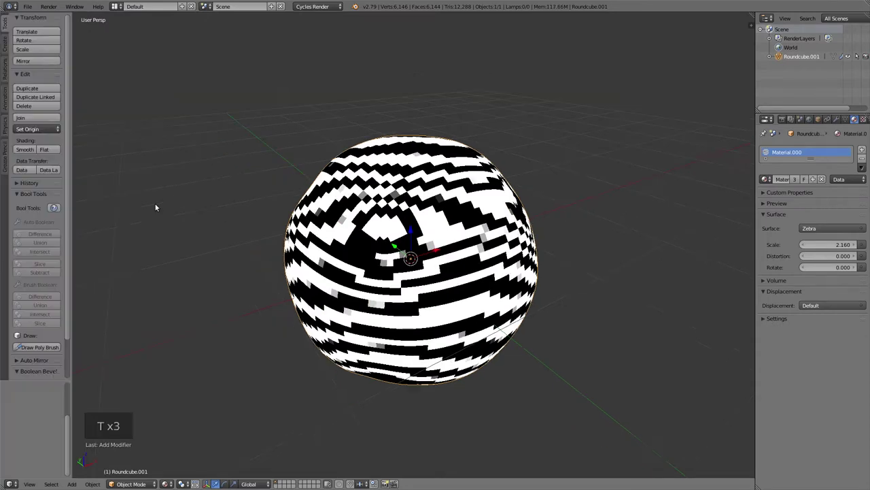
pyautogui.click(24, 149)
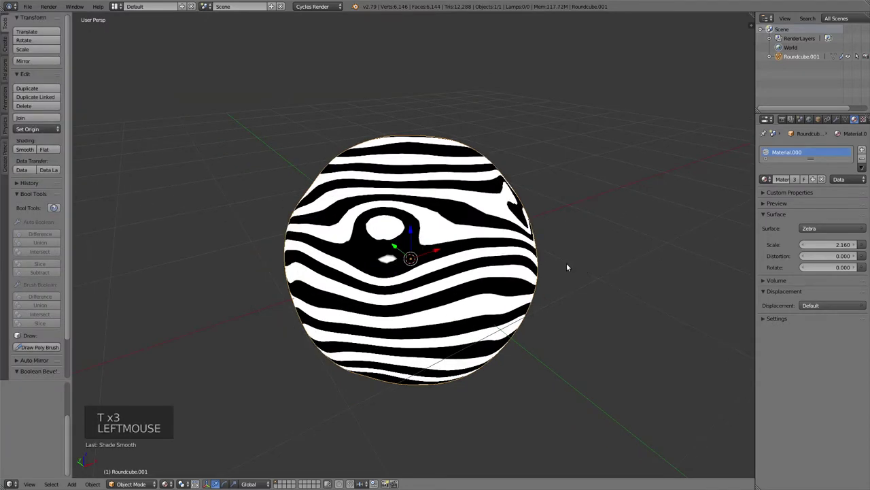
# Set the Cast modifier's factor to 1.
pyautogui.moveTo(566, 267); pyautogui.dragTo(513, 246, button='middle')
pyautogui.click(836, 120)
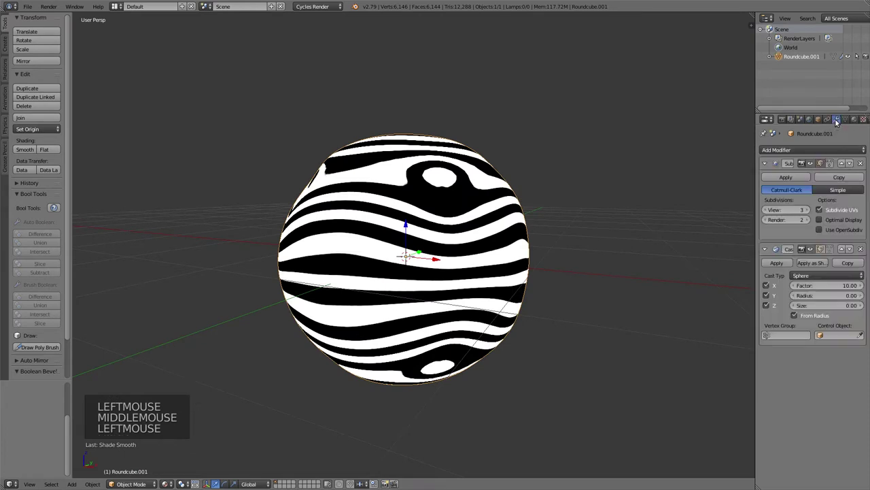
pyautogui.doubleClick(833, 286)
pyautogui.write('1')
pyautogui.press('Return')
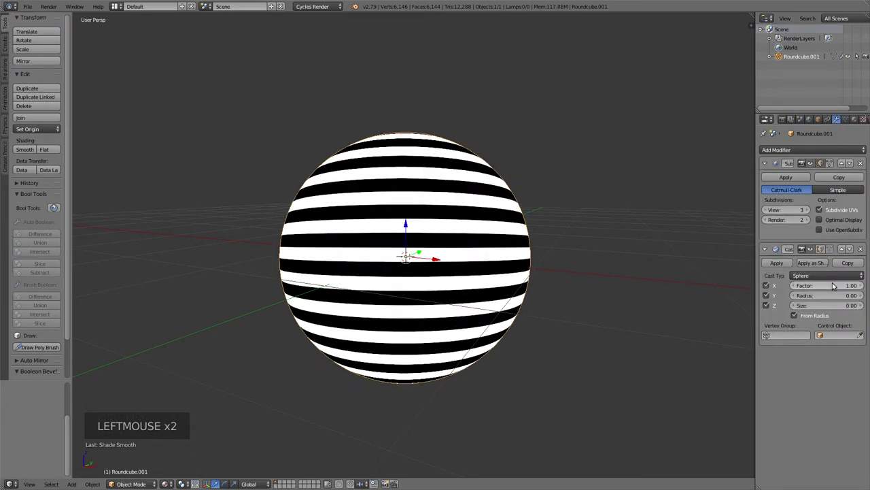
# Switch the viewport to Solid shading and apply the sphere's Subdivision Surface and Cast modifiers.
pyautogui.moveTo(672, 243); pyautogui.dragTo(624, 265, button='middle')
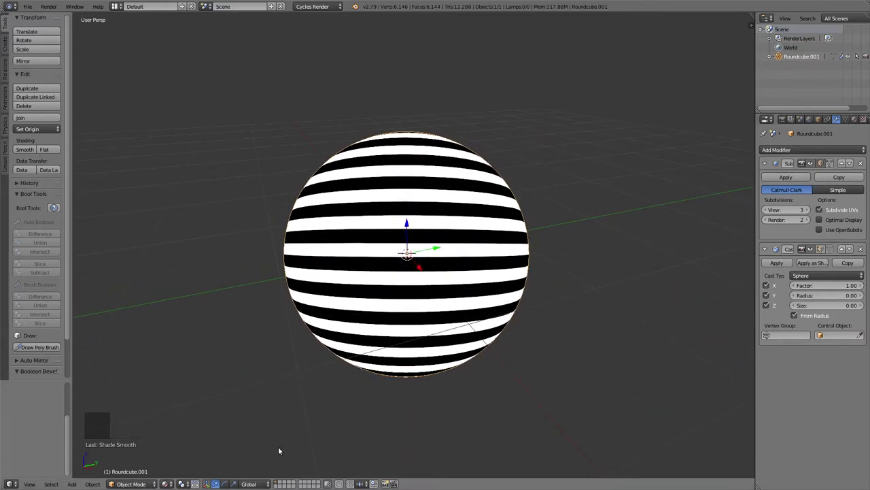
pyautogui.click(165, 483)
pyautogui.click(188, 453)
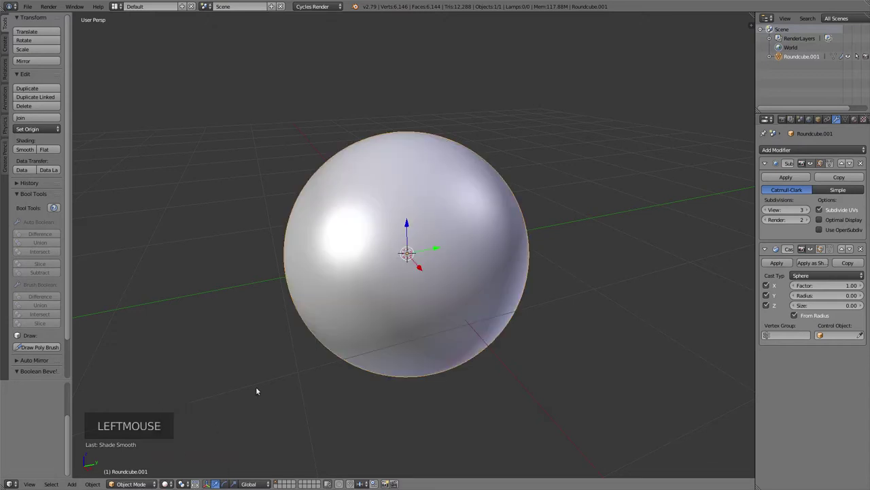
pyautogui.scroll(-2, 484, 305)
pyautogui.click(786, 177)
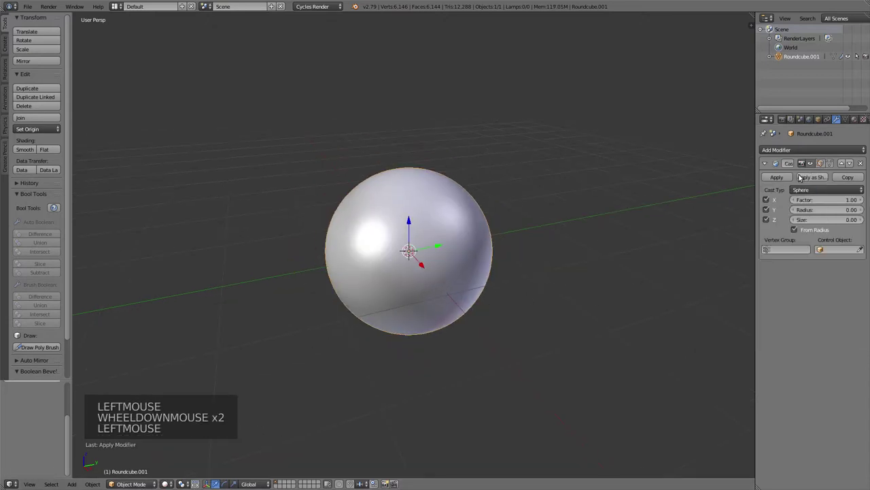
pyautogui.click(786, 177)
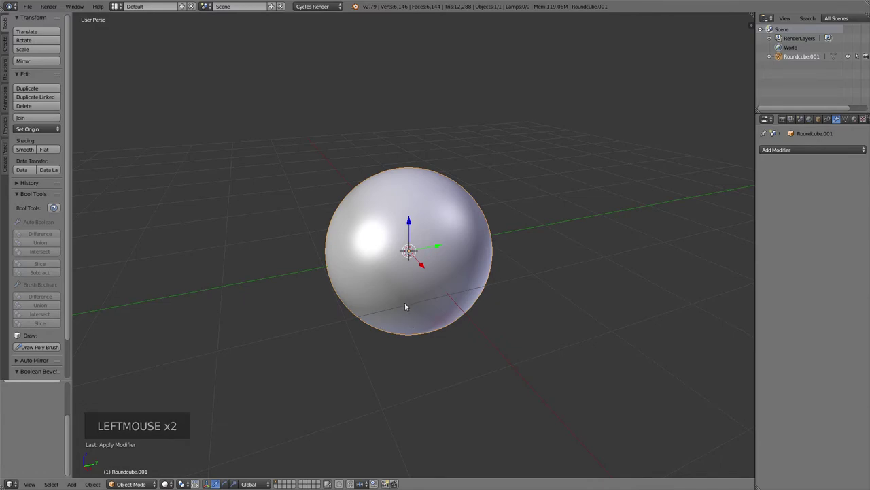
# Duplicate the sphere about 0.8 along Y and 0.6 along Z, and join the copy to the original with a Bool Tool union.
pyautogui.hotkey('shift', 'd')
pyautogui.click(469, 239)
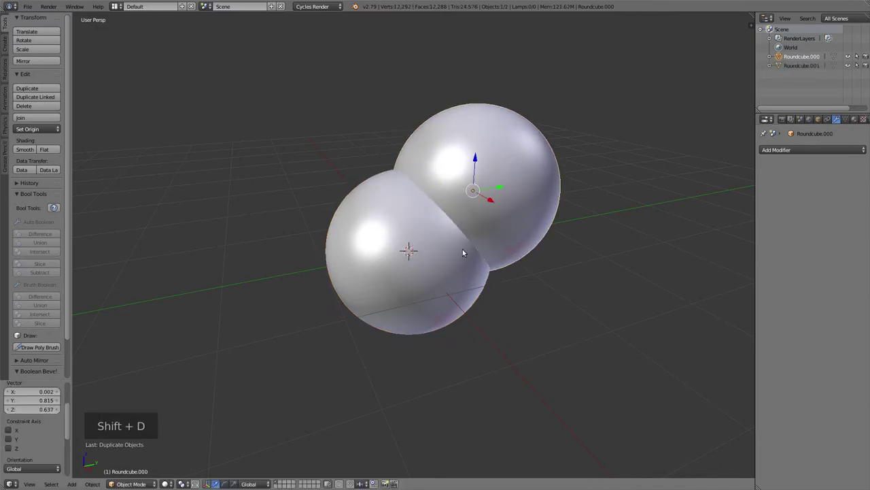
pyautogui.keyDown('shift'); pyautogui.click(424, 304); pyautogui.keyUp('shift')
pyautogui.press('ctrl+KP_Add')
pyautogui.press('a')
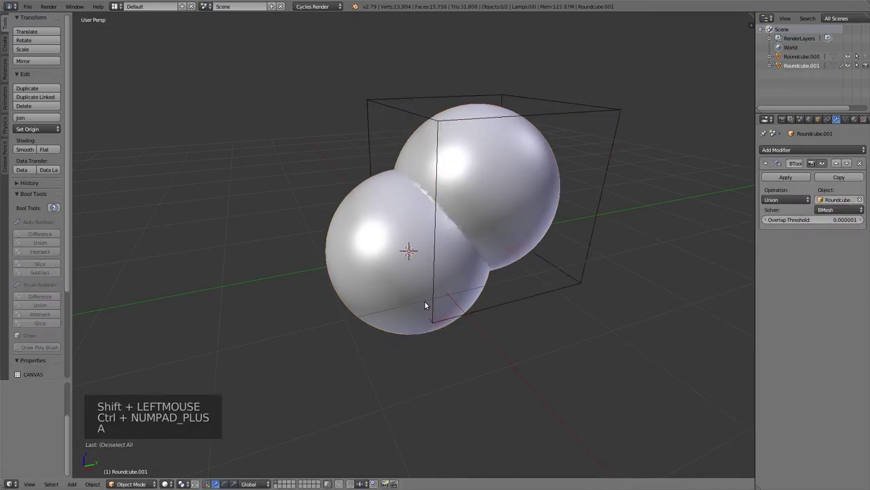
# Select the united sphere and run Boolean Bevel on the seam between the two spheres.
pyautogui.click(380, 282)
pyautogui.scroll(-12, 38, 333)
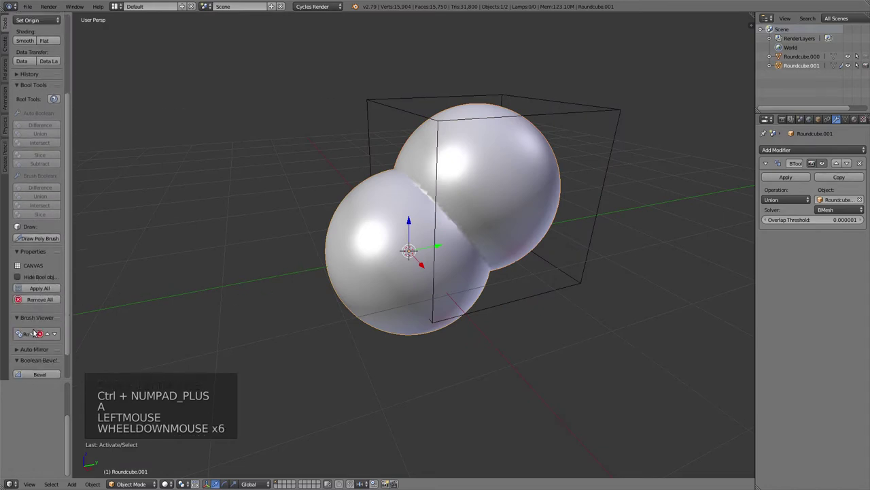
pyautogui.click(38, 341)
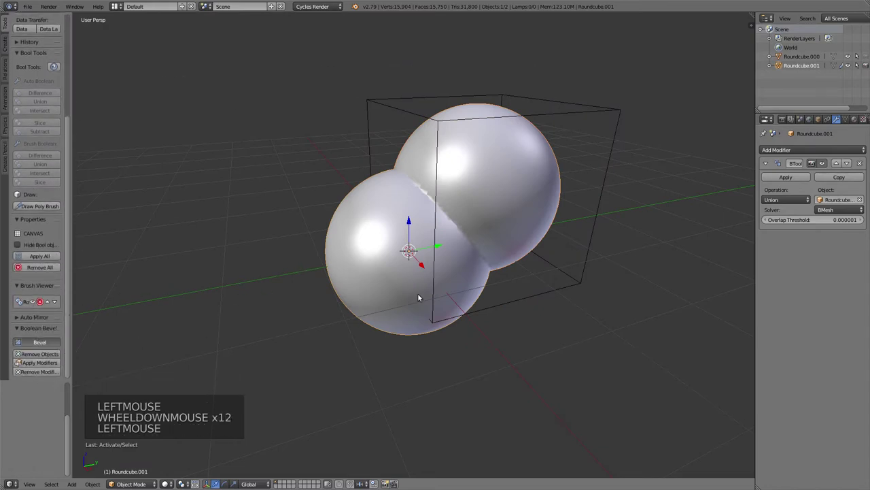
pyautogui.scroll(1, 448, 289)
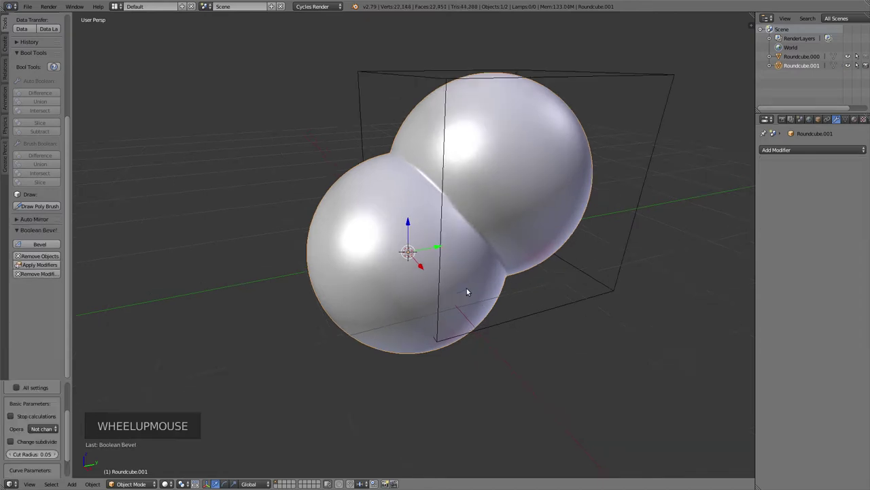
# Try a Boolean Bevel cut radius of 0.2 and set it to 0.3.
pyautogui.moveTo(70, 418); pyautogui.dragTo(72, 448)
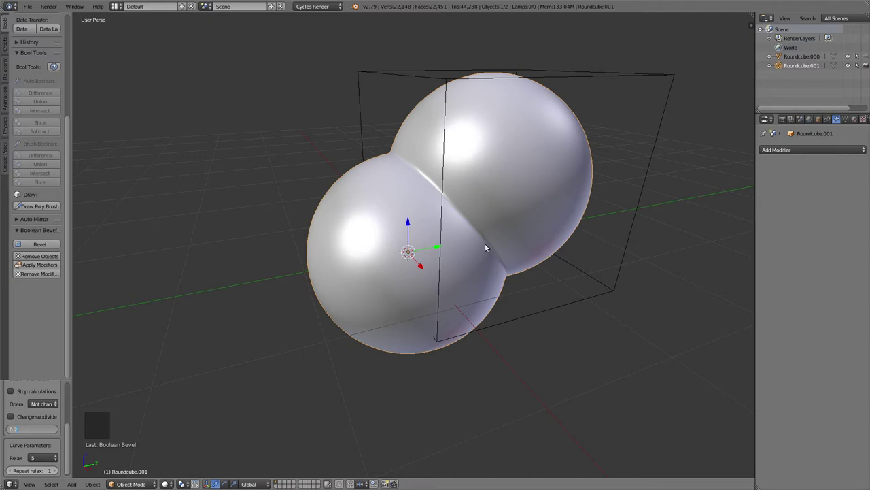
pyautogui.press('Return')
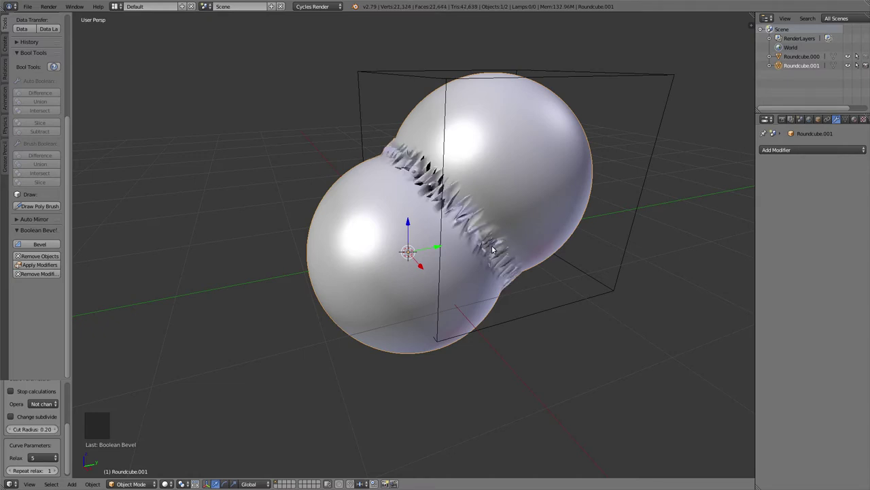
pyautogui.click(38, 431)
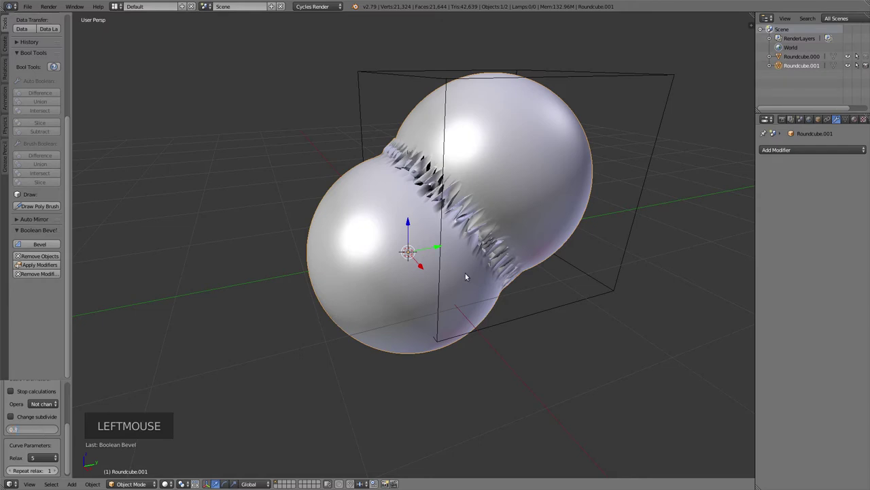
pyautogui.press('Return')
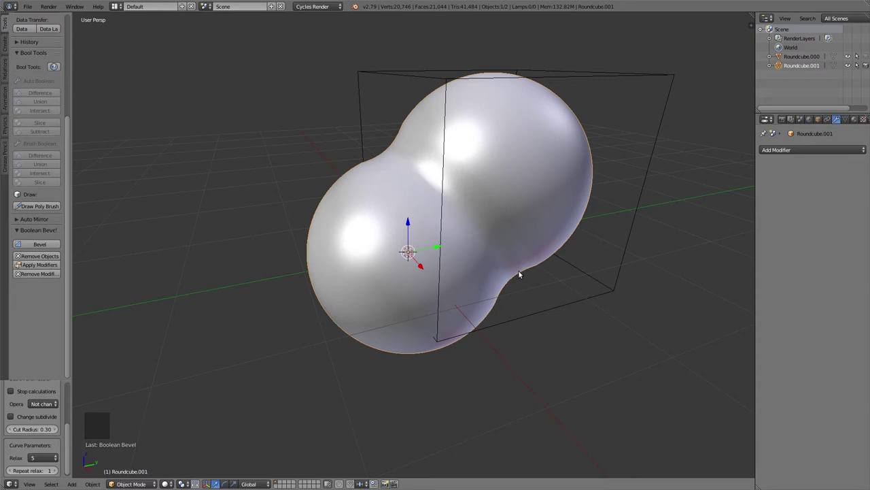
# Switch the viewport to Material shading and inspect the zebra stripes across the blended seam.
pyautogui.moveTo(515, 274); pyautogui.dragTo(432, 300, button='middle')
pyautogui.click(164, 483)
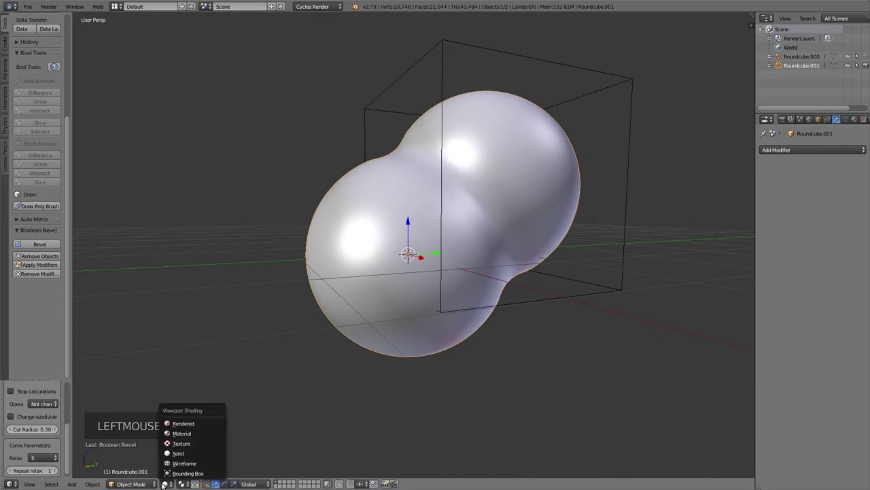
pyautogui.click(200, 432)
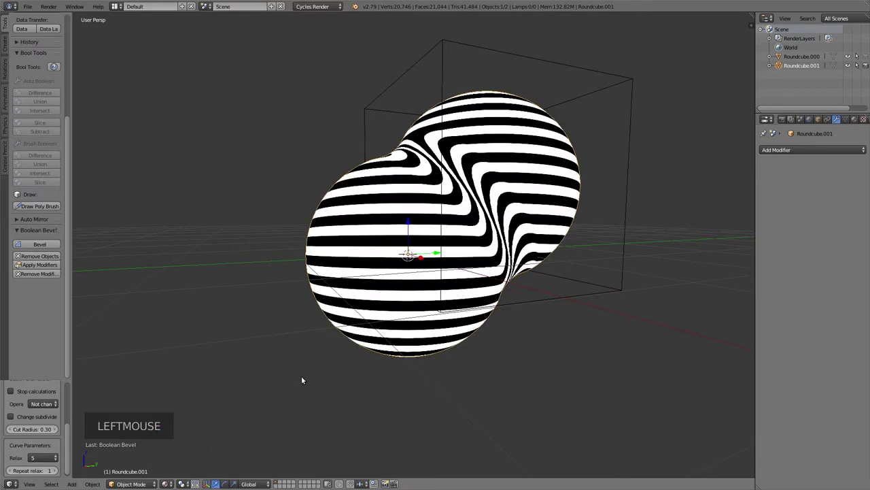
pyautogui.scroll(2, 613, 269)
pyautogui.moveTo(613, 269); pyautogui.dragTo(577, 301, button='middle')
pyautogui.scroll(1, 578, 301)
pyautogui.scroll(-2, 494, 243)
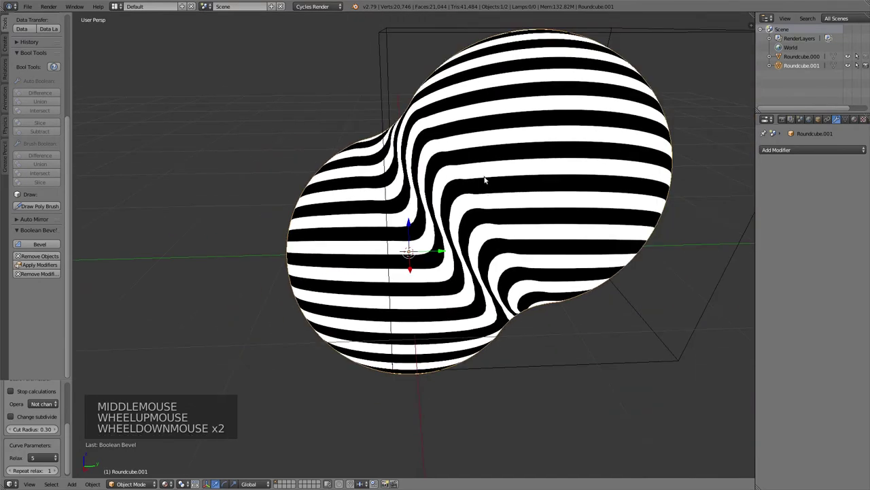
pyautogui.moveTo(483, 181)
pyautogui.mouseDown(button='middle')
pyautogui.moveTo(544, 232)
pyautogui.moveTo(566, 197)
pyautogui.moveTo(468, 182)
pyautogui.moveTo(458, 159)
pyautogui.moveTo(484, 170)
pyautogui.mouseUp(button='middle')
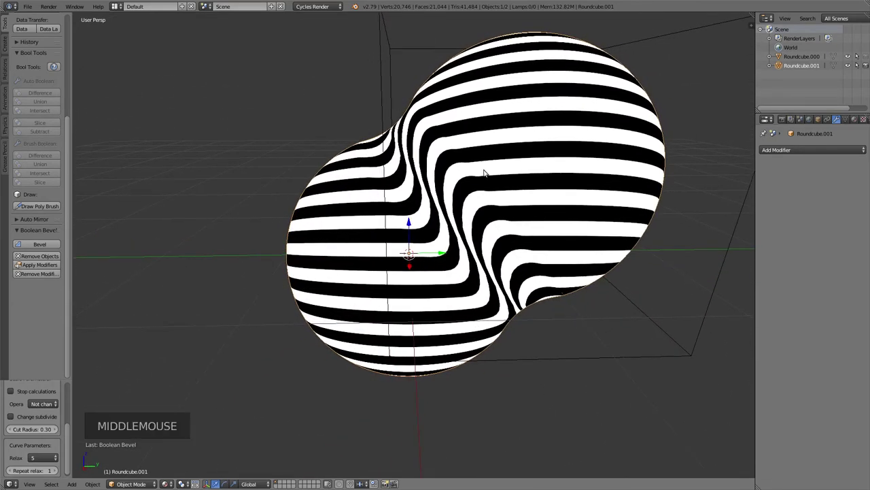
# Return the viewport to Solid shading and view the blended seam between the two spheres up close.
pyautogui.scroll(-3, 528, 229)
pyautogui.scroll(1, 528, 229)
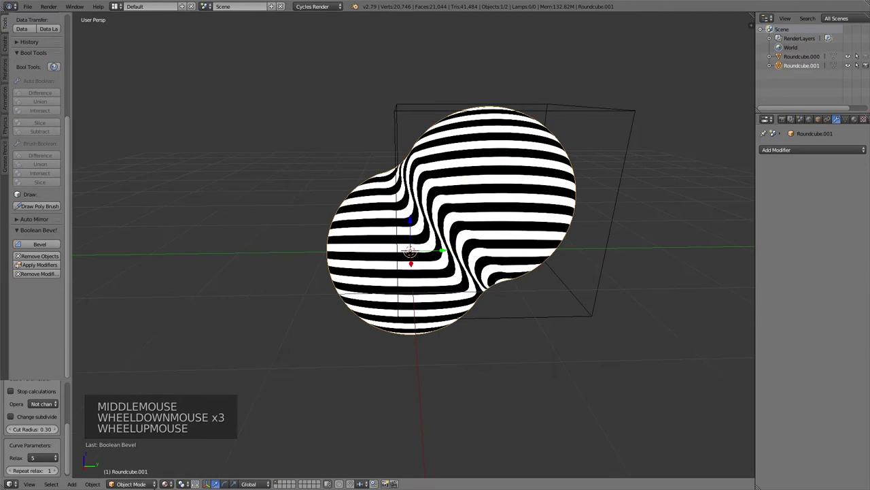
pyautogui.click(166, 483)
pyautogui.click(166, 483)
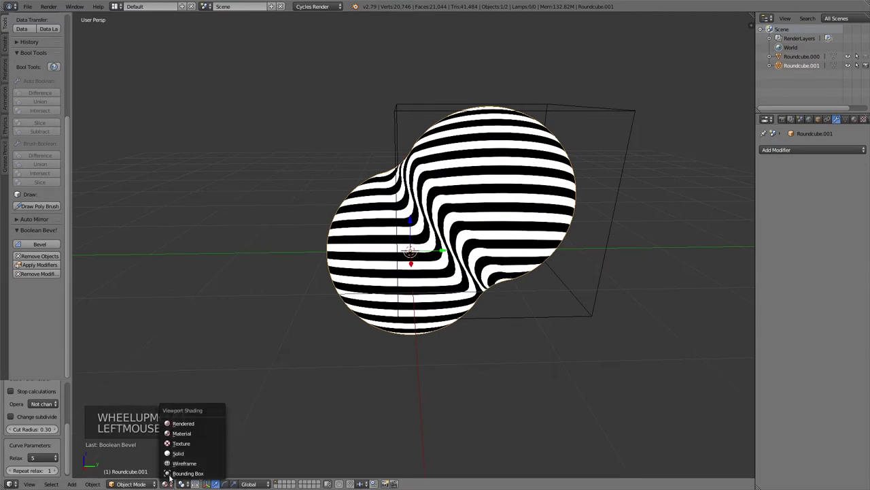
pyautogui.click(179, 453)
pyautogui.scroll(3, 556, 289)
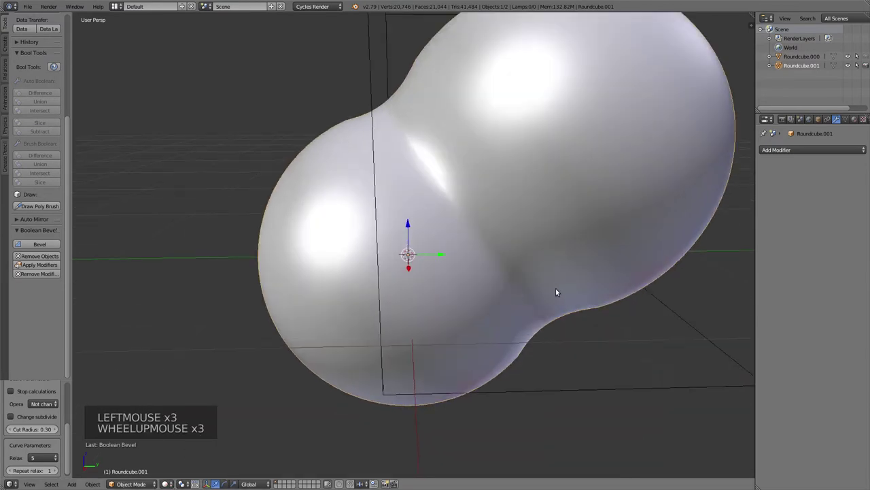
# Turn on the viewport Matcap to check the reflection across the blended seam, and turn it off again.
pyautogui.scroll(-2, 579, 306)
pyautogui.press('n')
pyautogui.press('n')
pyautogui.press('n')
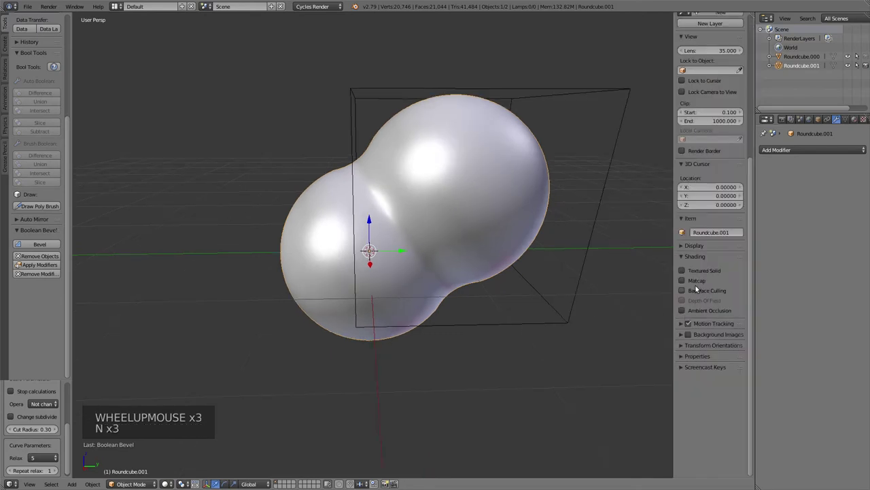
pyautogui.click(694, 281)
pyautogui.moveTo(521, 183); pyautogui.dragTo(544, 185, button='middle')
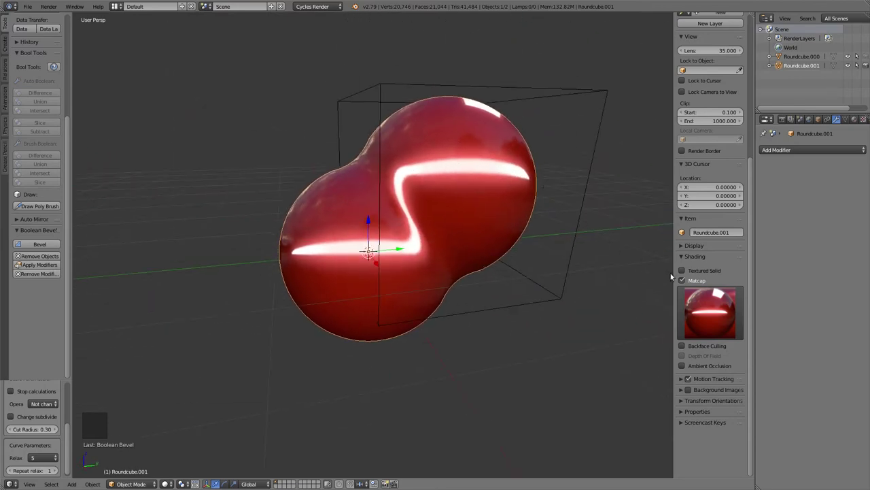
pyautogui.click(686, 281)
pyautogui.scroll(-2, 432, 260)
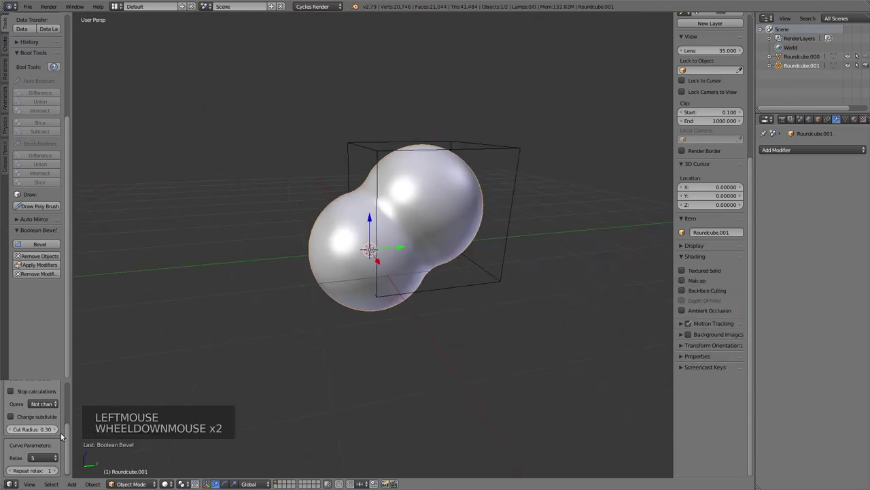
# Set the Boolean Bevel cut radius to 0.02 and change its operation to Slice.
pyautogui.moveTo(66, 426); pyautogui.dragTo(65, 440)
pyautogui.click(15, 432)
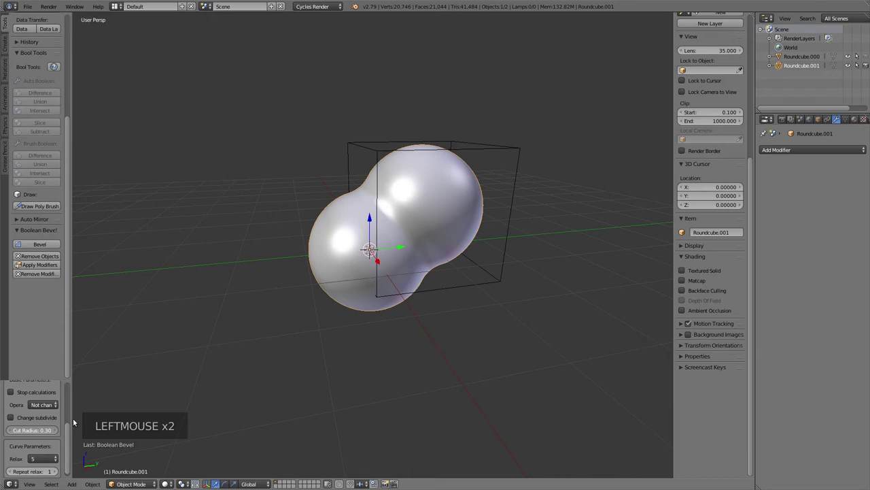
pyautogui.click(28, 430)
pyautogui.press('BackSpace')
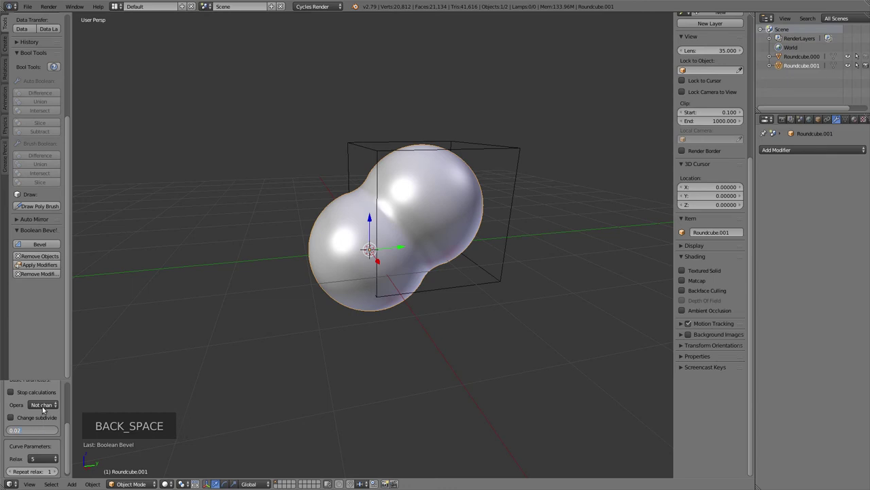
pyautogui.press('Return')
pyautogui.click(42, 406)
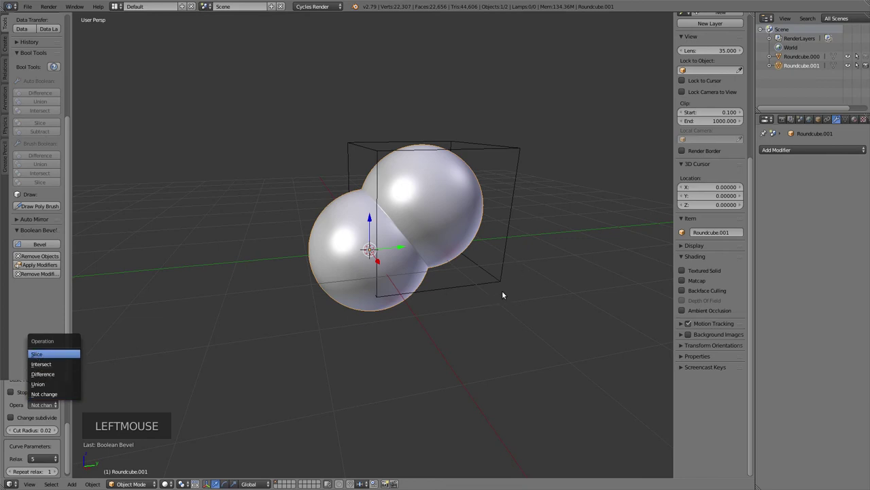
pyautogui.press('Return')
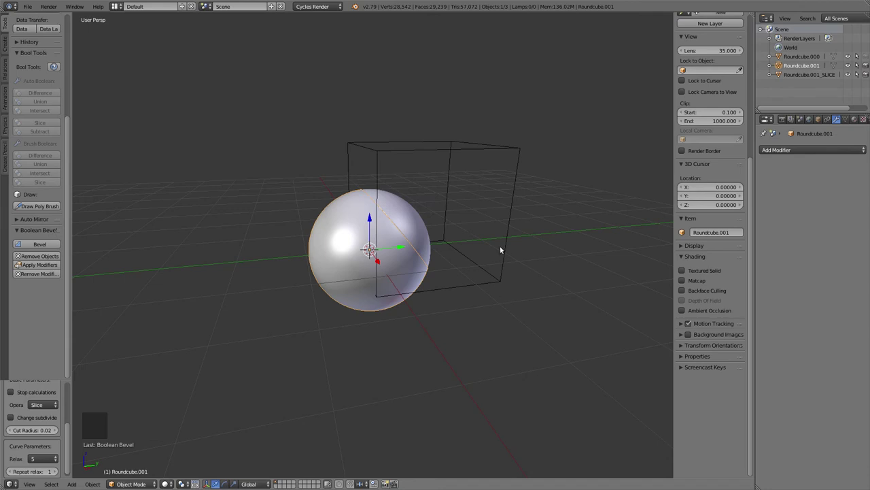
# Switch the viewport to Material shading and inspect the zebra stripes around the sliced sphere's narrow seam.
pyautogui.moveTo(501, 249); pyautogui.dragTo(376, 279, button='middle')
pyautogui.scroll(1, 376, 279)
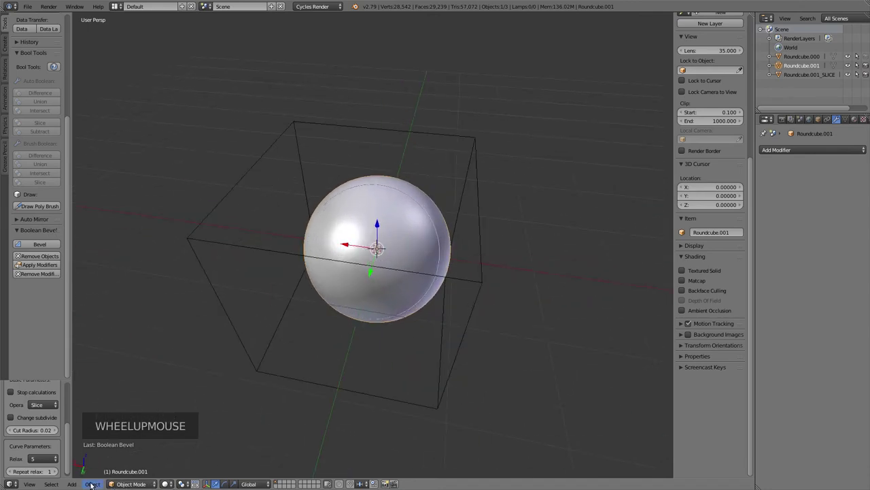
pyautogui.click(181, 483)
pyautogui.click(166, 484)
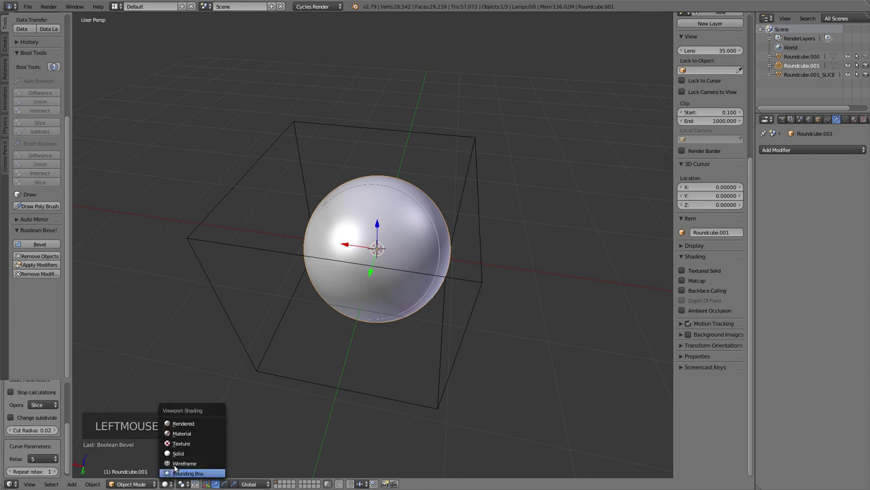
pyautogui.click(182, 434)
pyautogui.scroll(3, 465, 315)
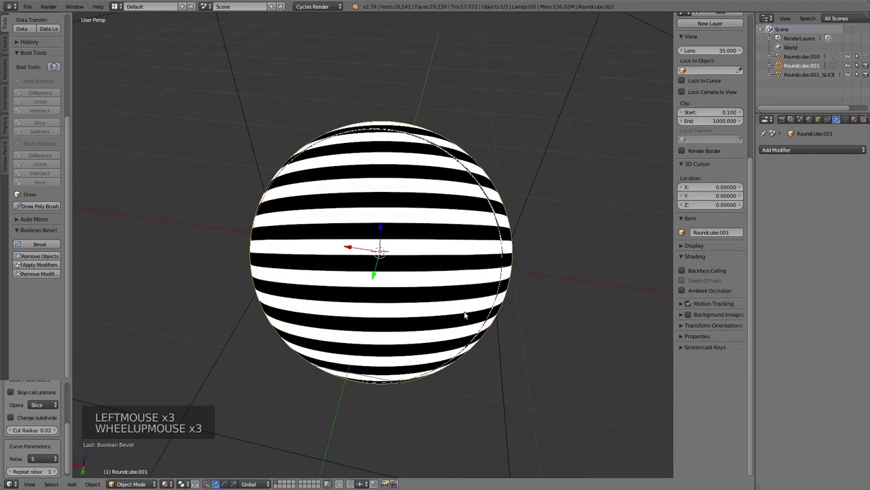
pyautogui.moveTo(480, 319); pyautogui.dragTo(436, 295, button='middle')
pyautogui.scroll(2, 436, 295)
pyautogui.scroll(-2, 435, 292)
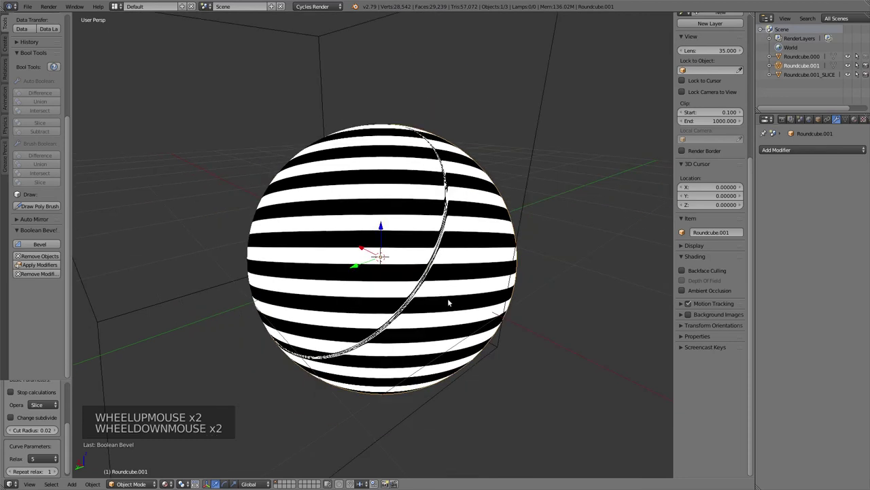
# Return to Solid shading, check the sliced sphere's seam with the Matcap, and turn the Matcap off.
pyautogui.moveTo(159, 484); pyautogui.dragTo(172, 451)
pyautogui.click(689, 281)
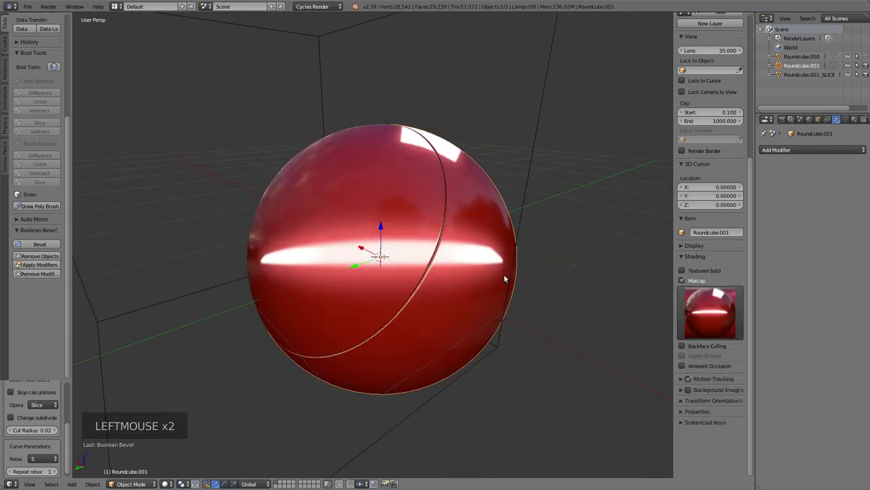
pyautogui.moveTo(509, 287); pyautogui.dragTo(525, 281, button='middle')
pyautogui.click(698, 280)
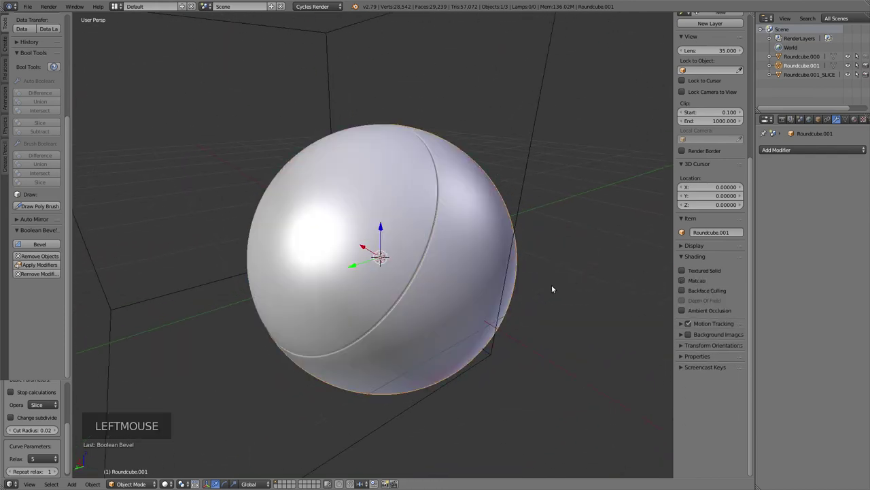